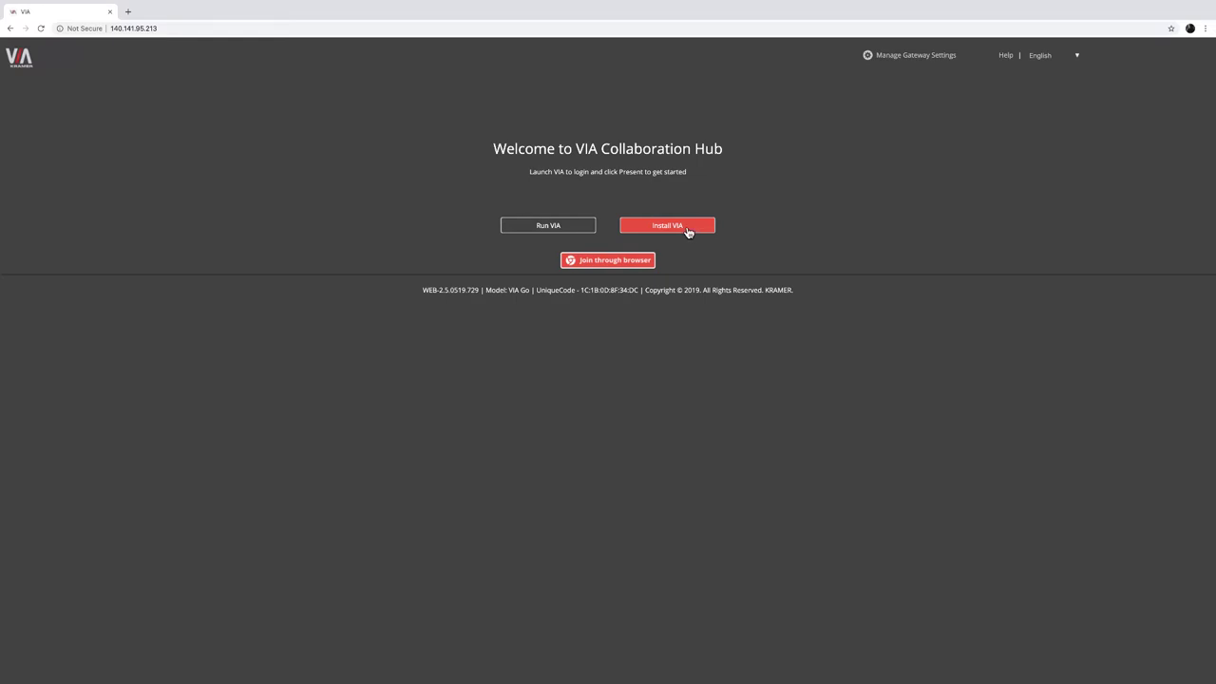
Step: Download the VIA installer from the Collaboration Hub page at 140.141.95.213
{"action": "left_click", "coordinate": [688, 232]}
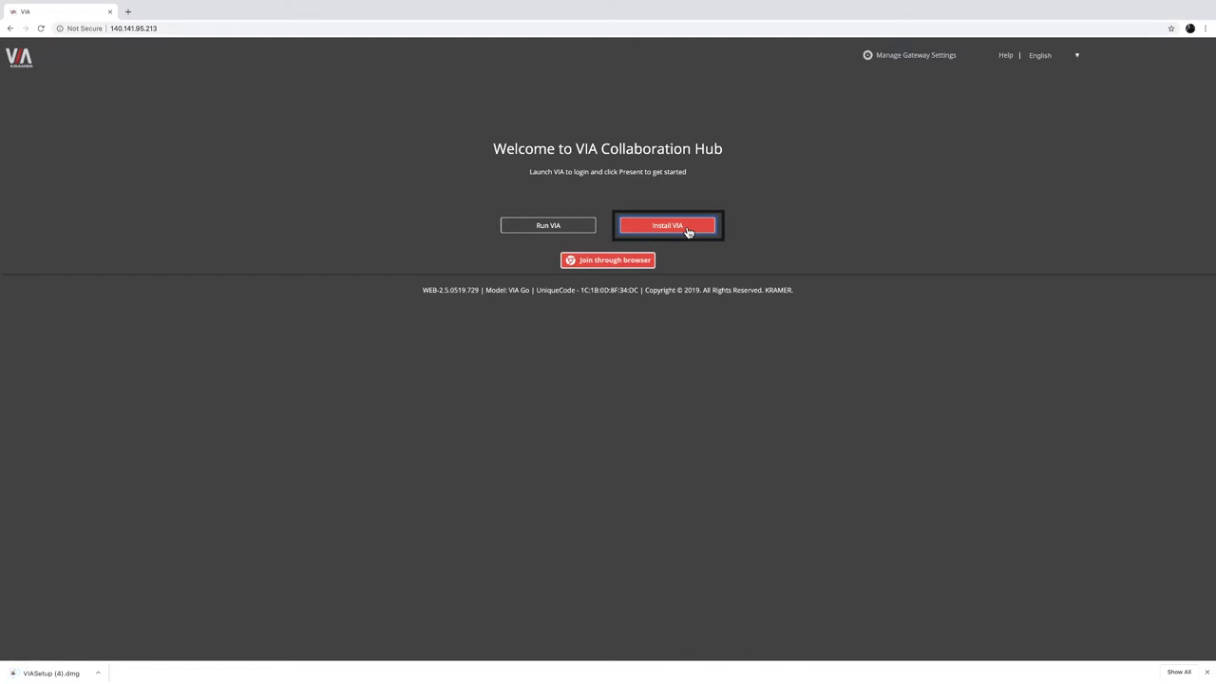
Step: Open the downloaded VIASetup (4).dmg and accept the Kramer licence agreement
{"action": "left_click", "coordinate": [96, 675]}
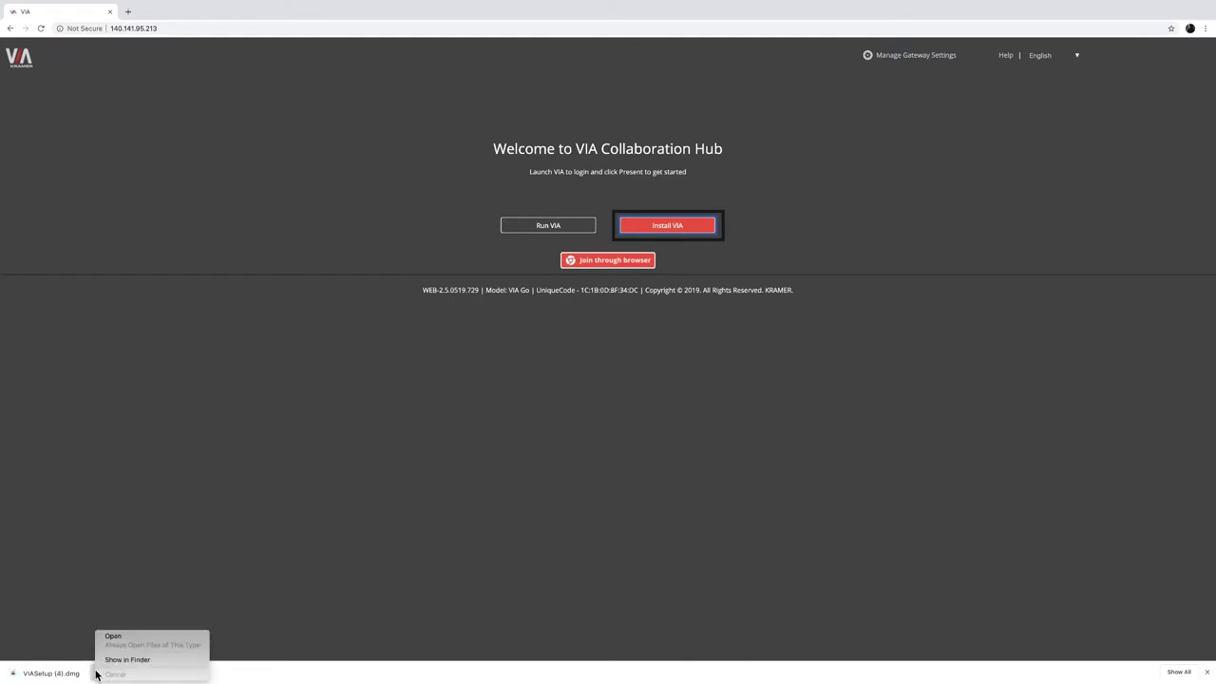
{"action": "left_click", "coordinate": [111, 637]}
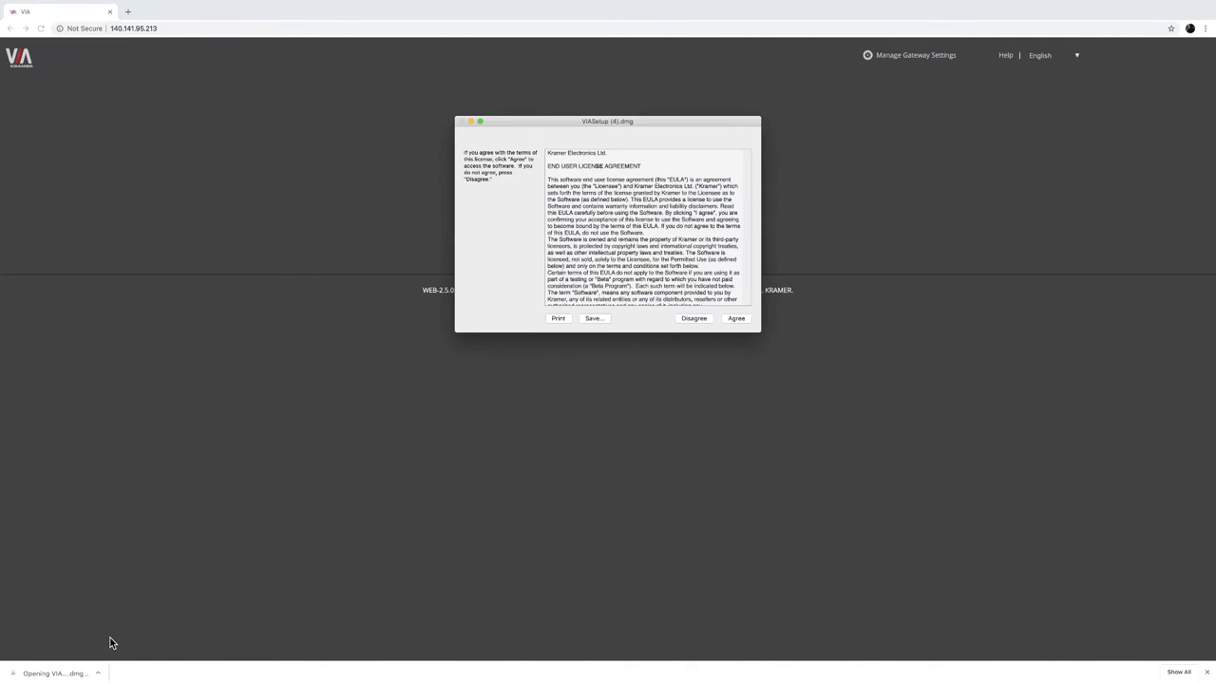
{"action": "left_click", "coordinate": [737, 321]}
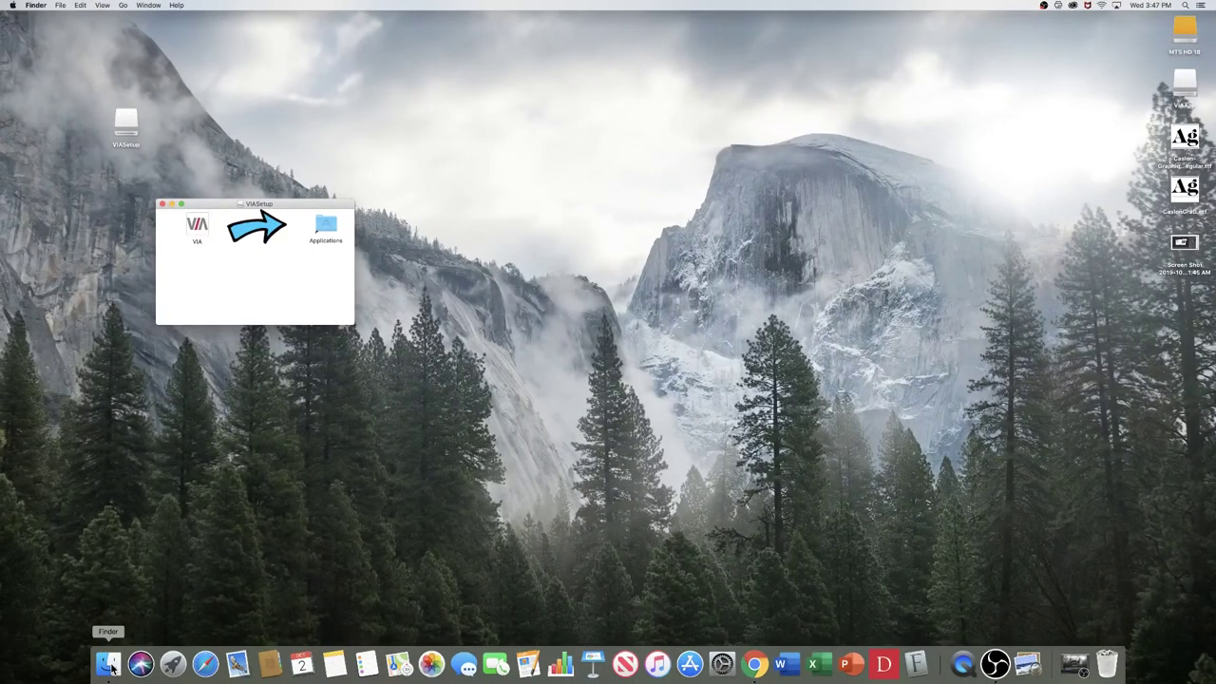
Step: Copy the VIA app into Applications from a new Finder window, replacing the existing copy
{"action": "right_click", "coordinate": [111, 667]}
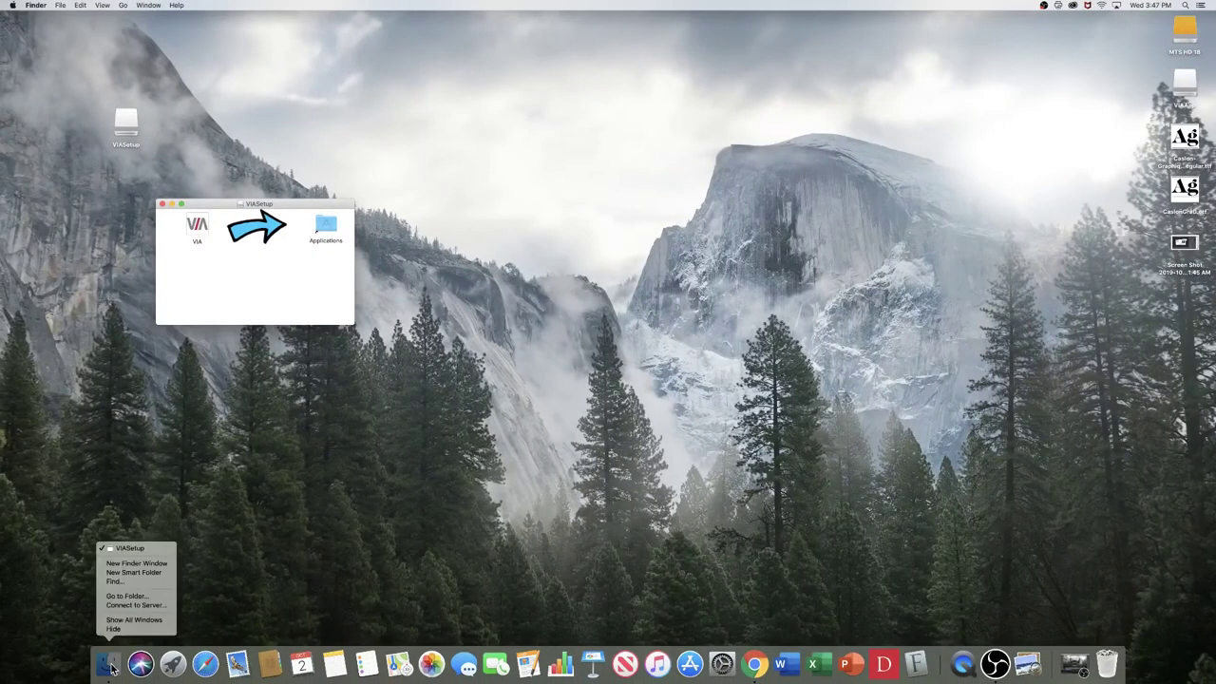
{"action": "left_click", "coordinate": [130, 569]}
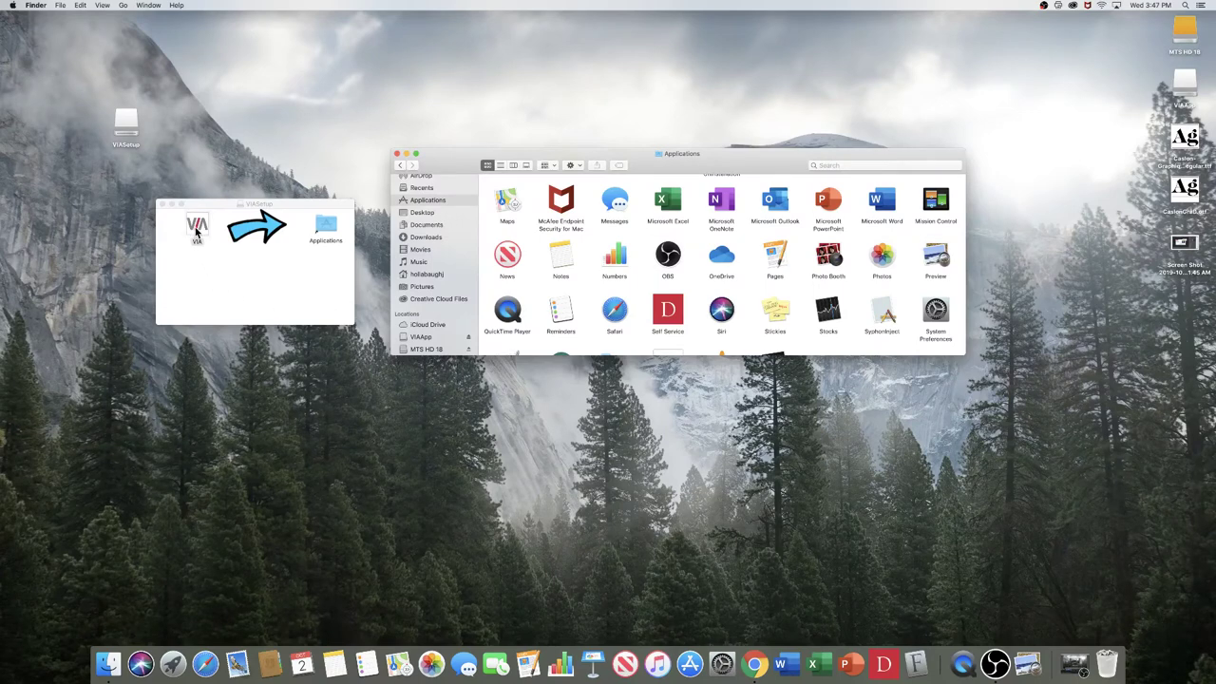
{"action": "left_click_drag", "start_coordinate": [197, 231], "coordinate": [705, 338]}
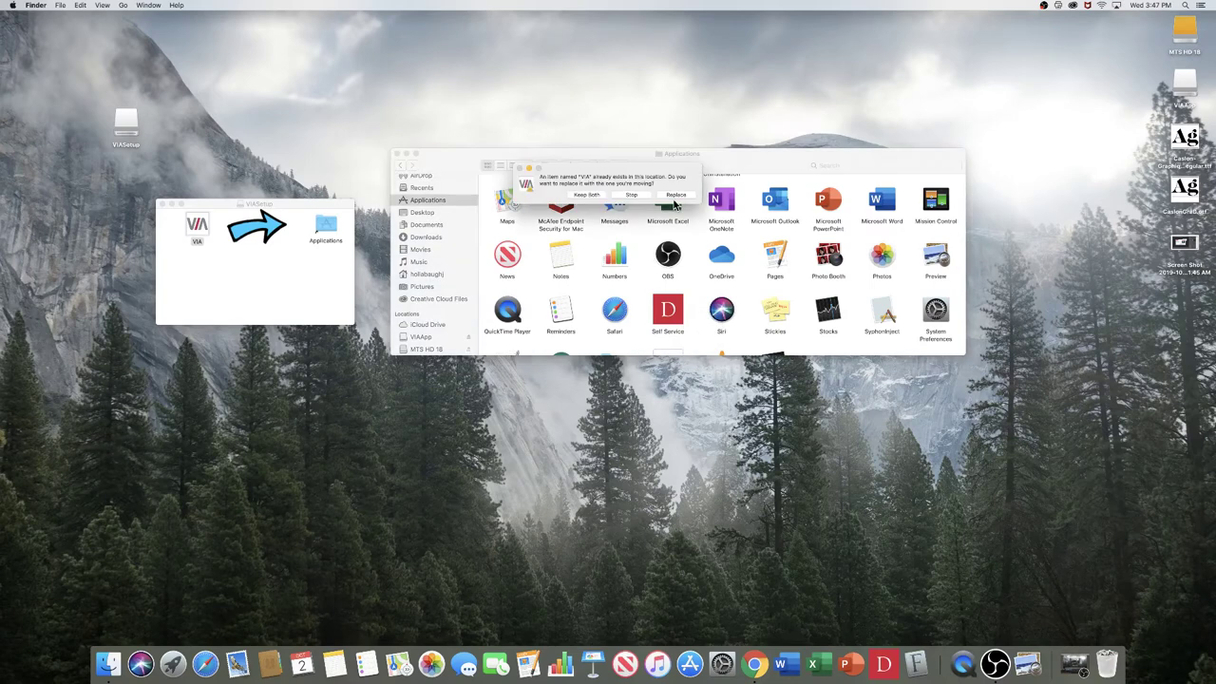
{"action": "left_click", "coordinate": [676, 195]}
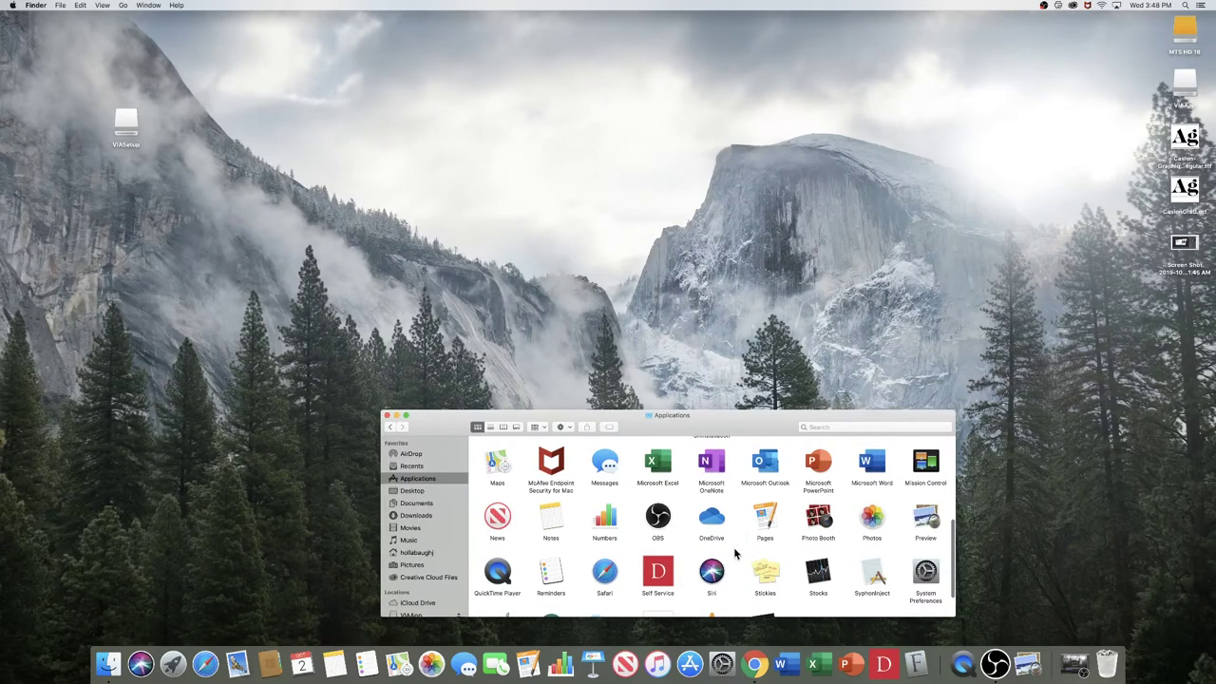
Step: Launch the newly installed VIA app from Applications
{"action": "scroll", "coordinate": [734, 554], "scroll_direction": "up", "scroll_amount": 2}
{"action": "scroll", "coordinate": [727, 555], "scroll_direction": "down", "scroll_amount": 4}
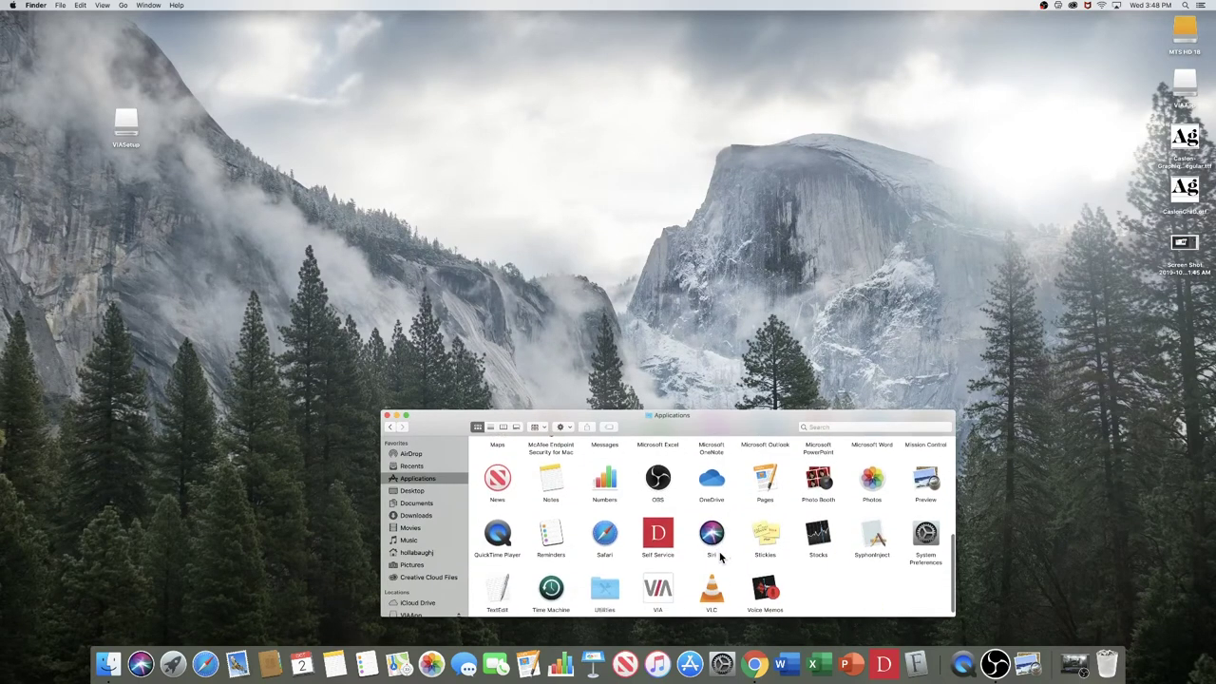
{"action": "double_click", "coordinate": [665, 595]}
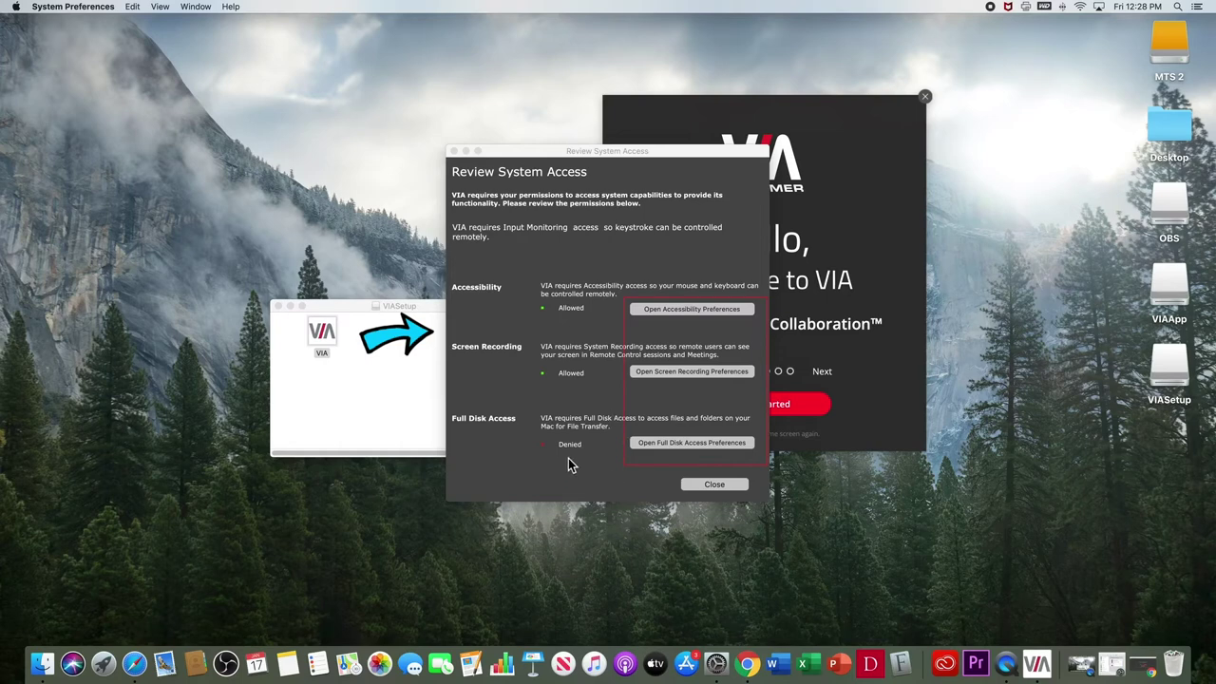
Step: Tick VIA under Full Disk Access, quit VIA to apply it, and relock the Privacy settings
{"action": "left_click", "coordinate": [653, 445]}
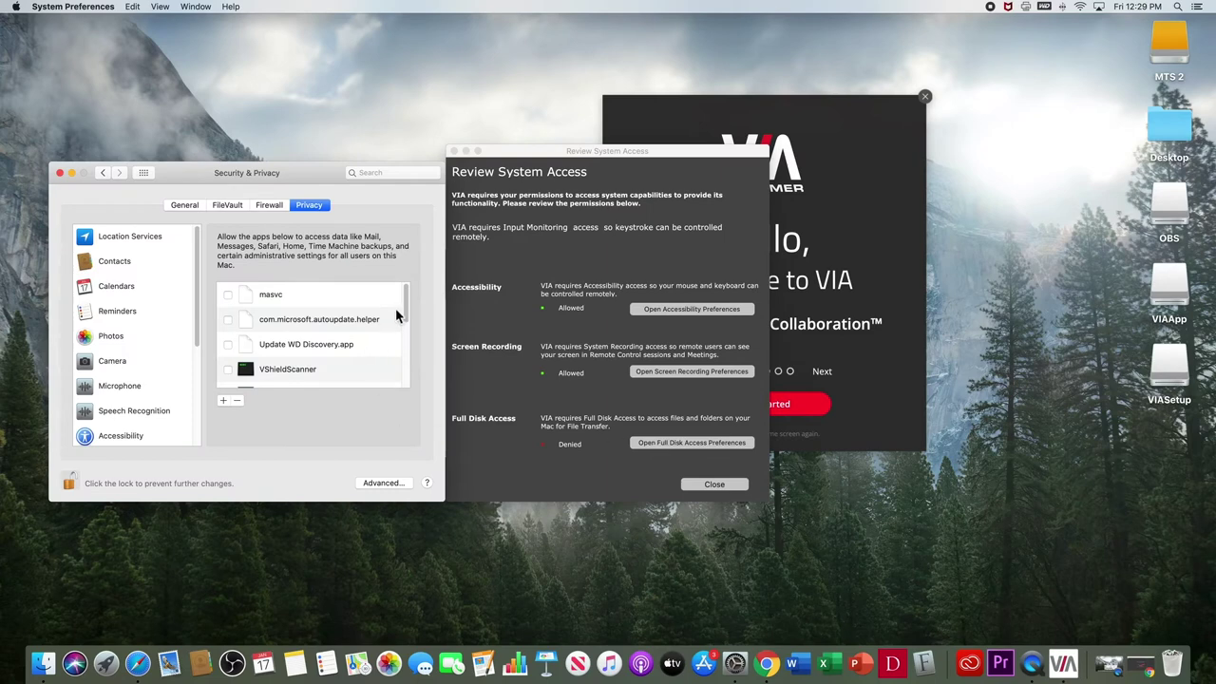
{"action": "scroll", "coordinate": [405, 308], "scroll_direction": "down", "scroll_amount": 5}
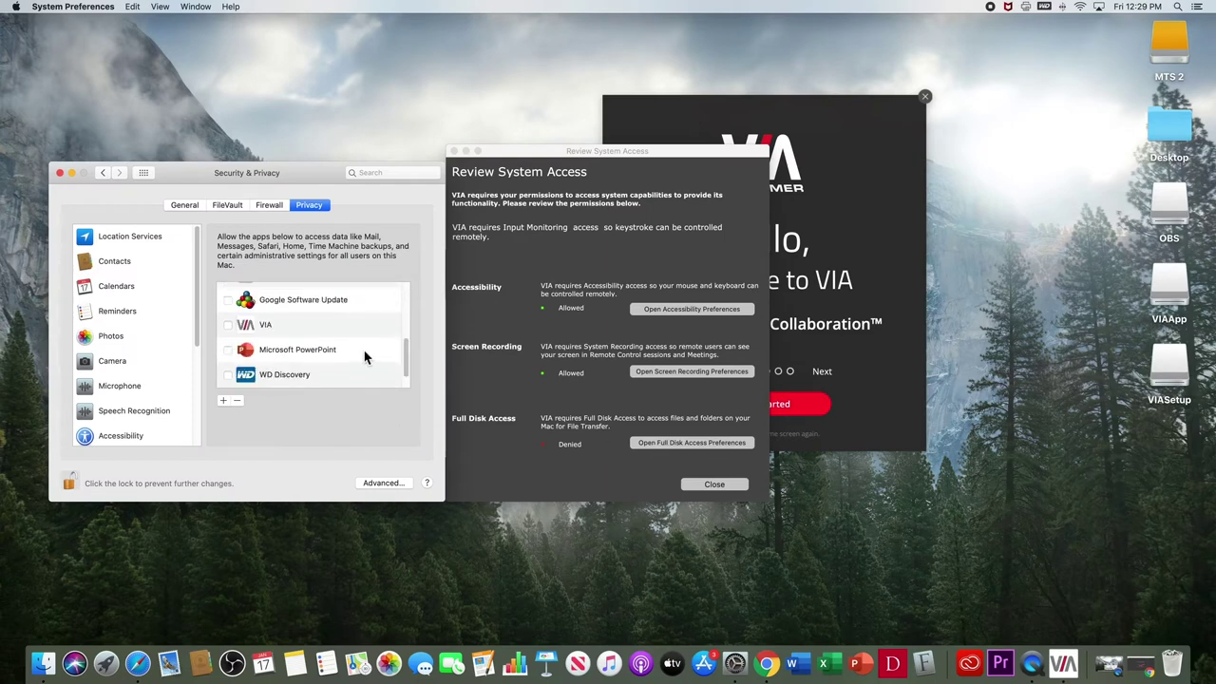
{"action": "left_click", "coordinate": [228, 325]}
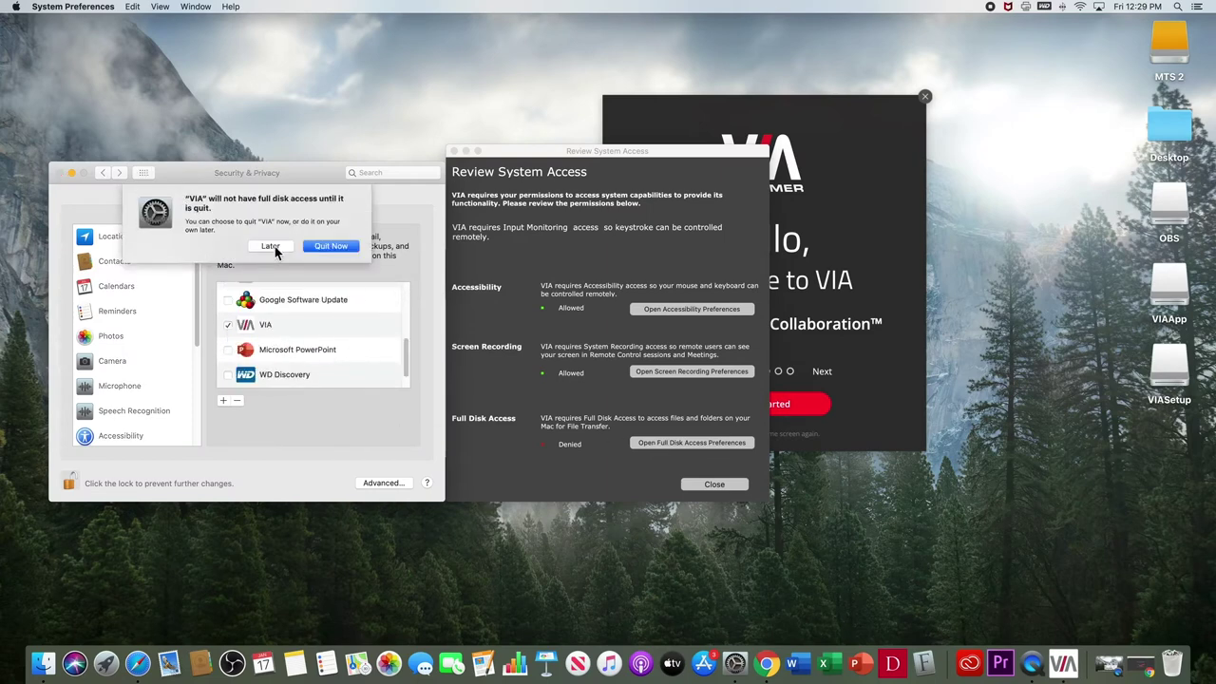
{"action": "left_click", "coordinate": [330, 247]}
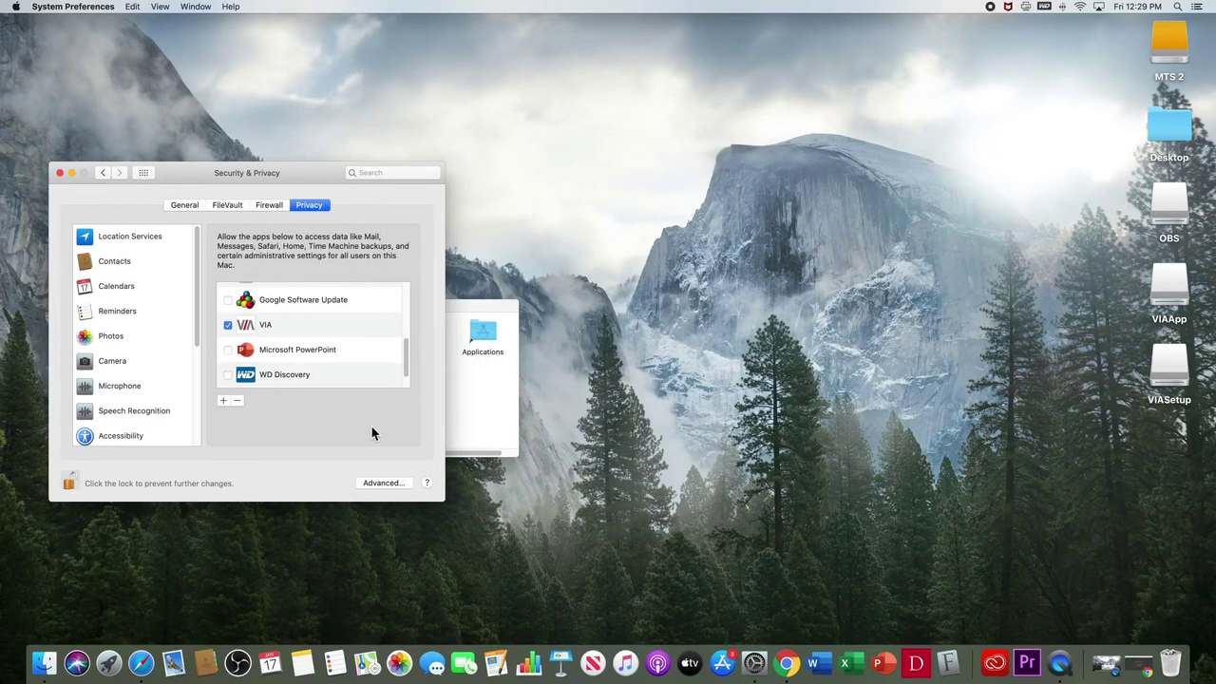
{"action": "left_click", "coordinate": [72, 484]}
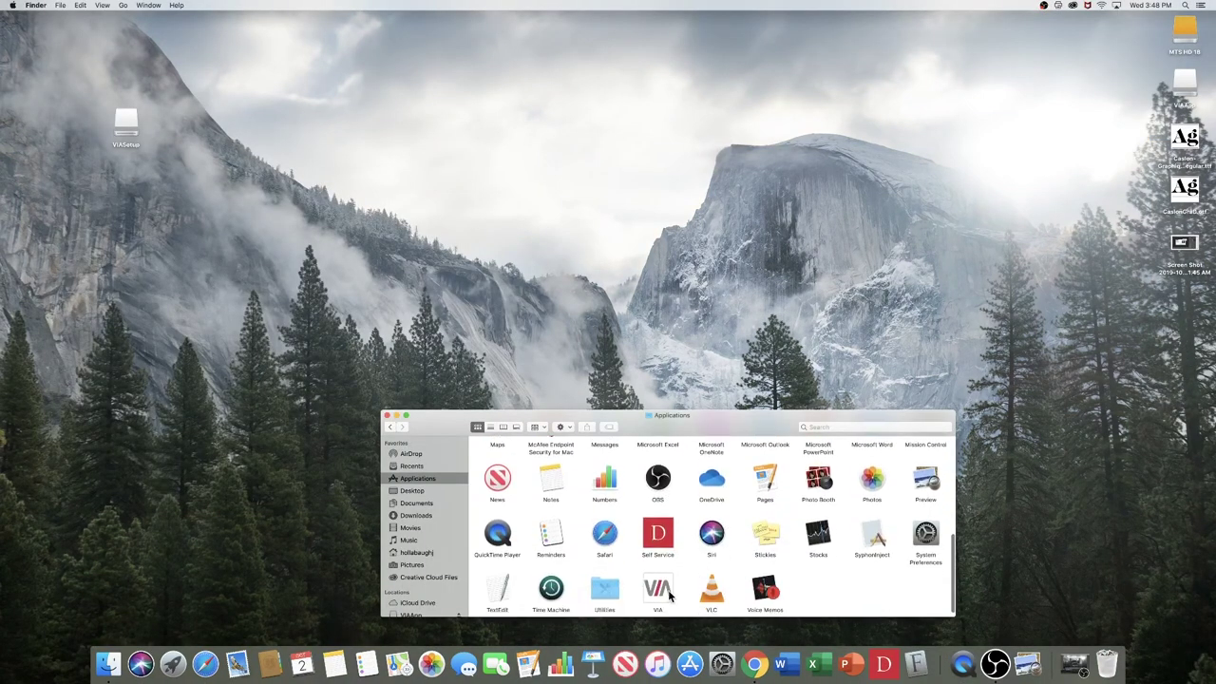
Step: Relaunch VIA from Applications and allow the downloaded app to open to its welcome screen
{"action": "double_click", "coordinate": [665, 593]}
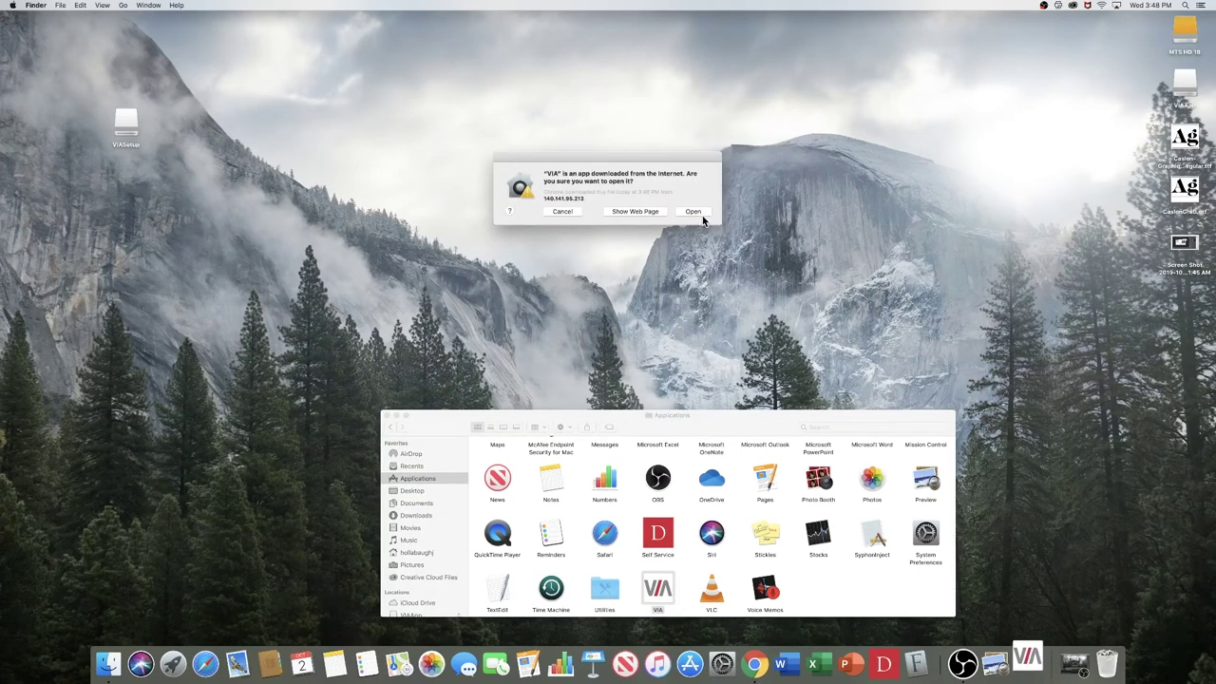
{"action": "left_click", "coordinate": [700, 217]}
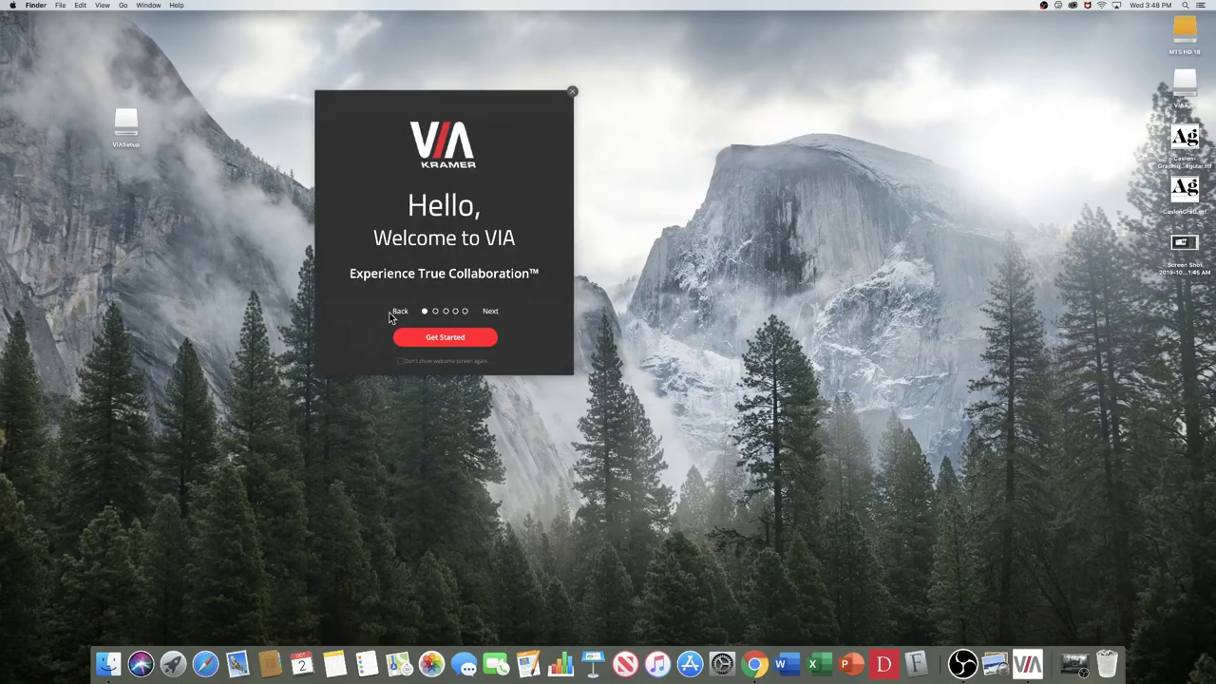
Step: Search for room 140.141.95.213 past the welcome screen and open its join form
{"action": "left_click", "coordinate": [466, 337]}
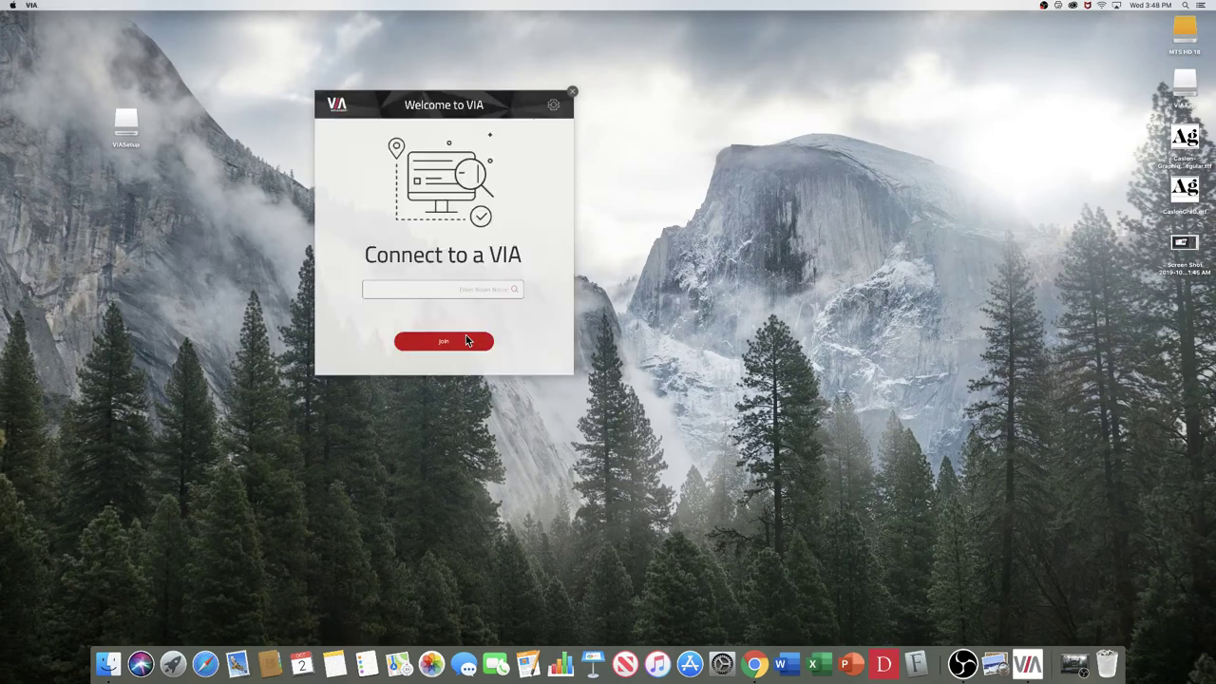
{"action": "left_click", "coordinate": [443, 289]}
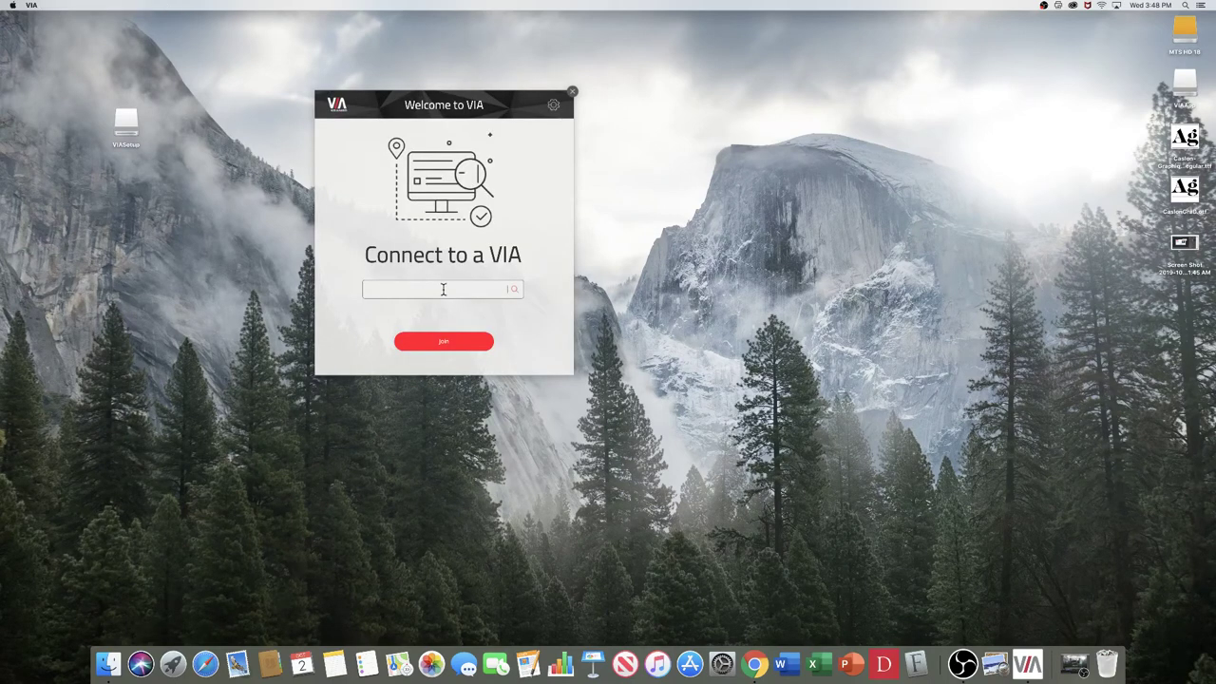
{"action": "type", "text": "140.141.95"}
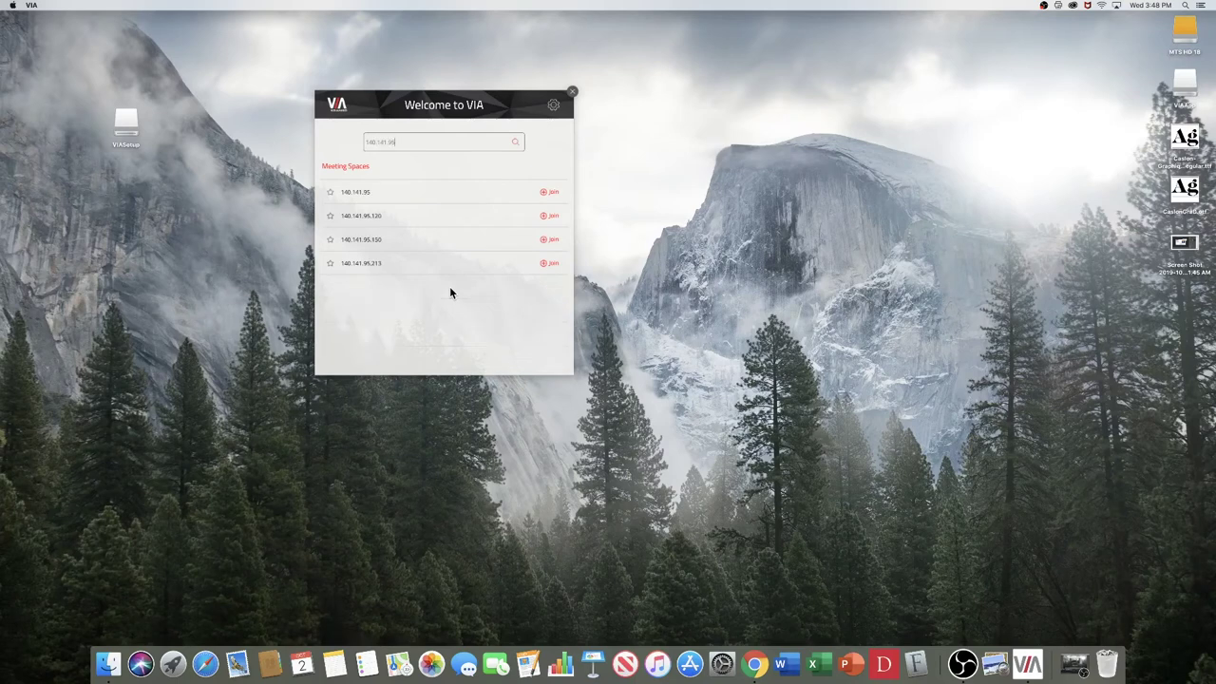
{"action": "type", "text": ".213"}
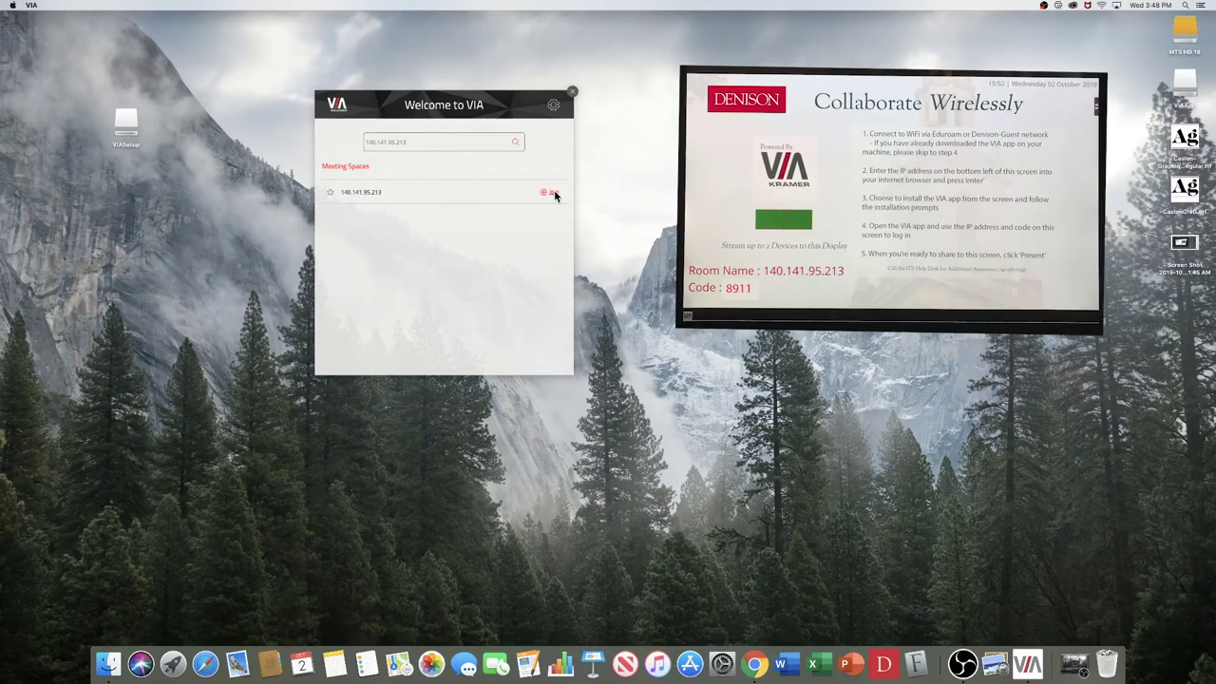
{"action": "left_click", "coordinate": [554, 194]}
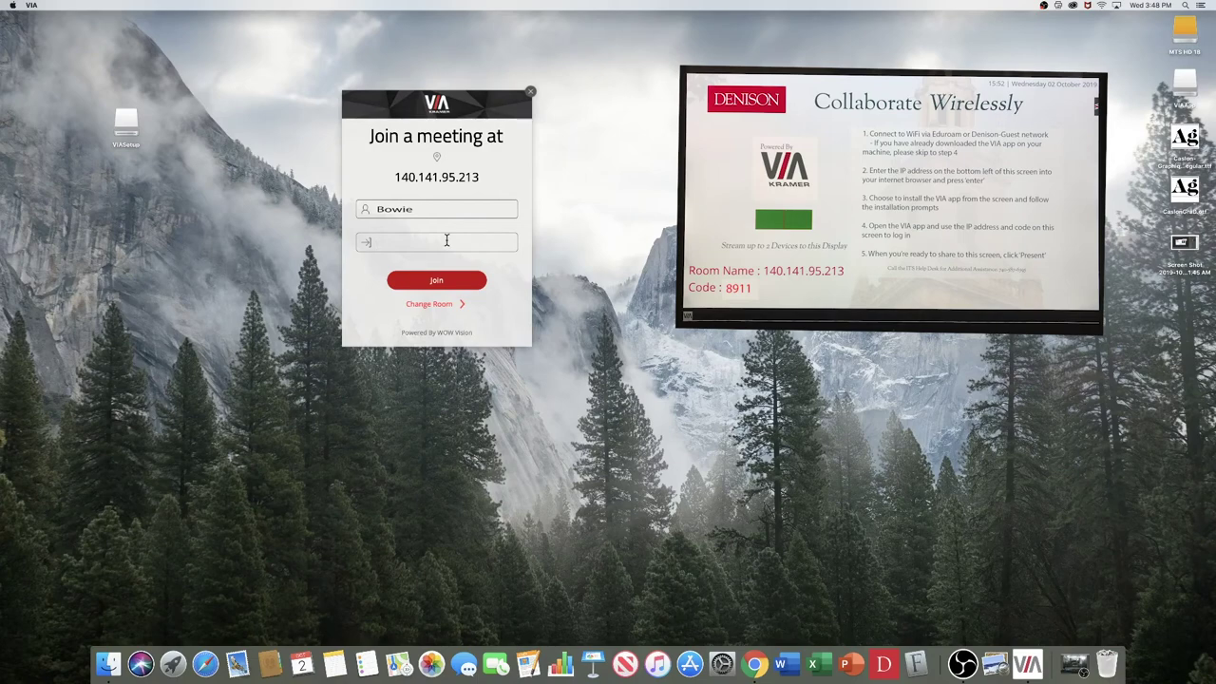
{"action": "left_click", "coordinate": [435, 211]}
Step: Enter the participant's display name and the classroom room code, then join the meeting
{"action": "type", "text": "bryant 305"}
{"action": "left_click", "coordinate": [415, 243]}
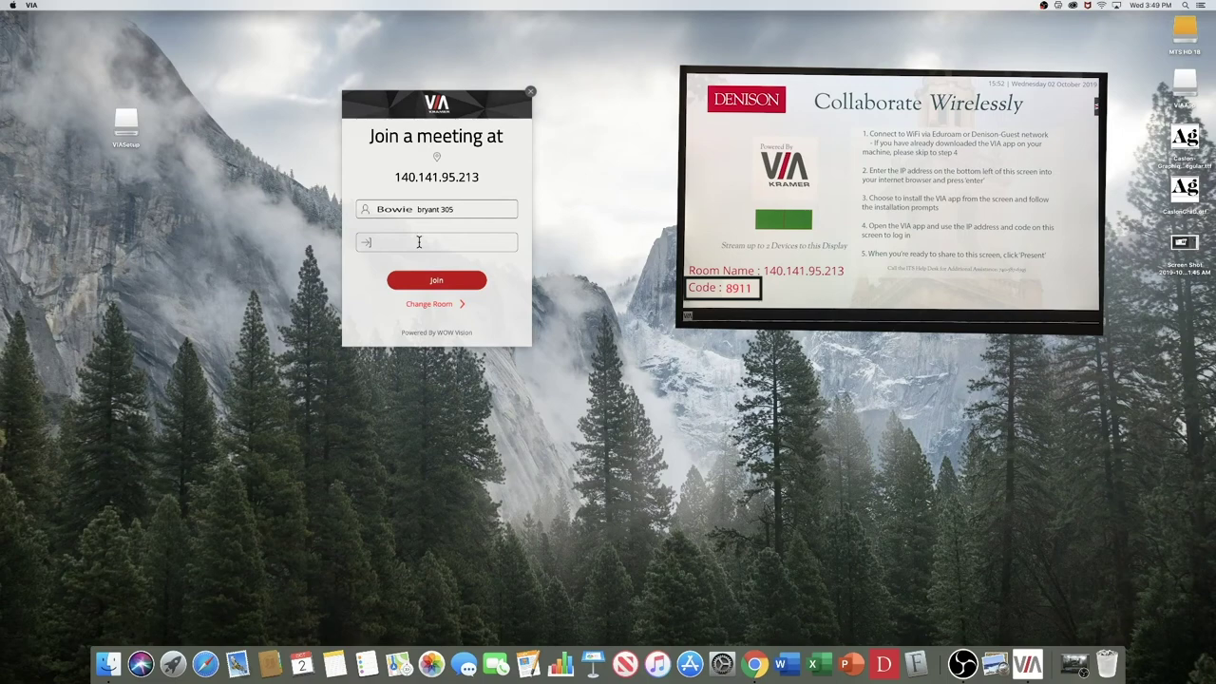
{"action": "left_click", "coordinate": [418, 281]}
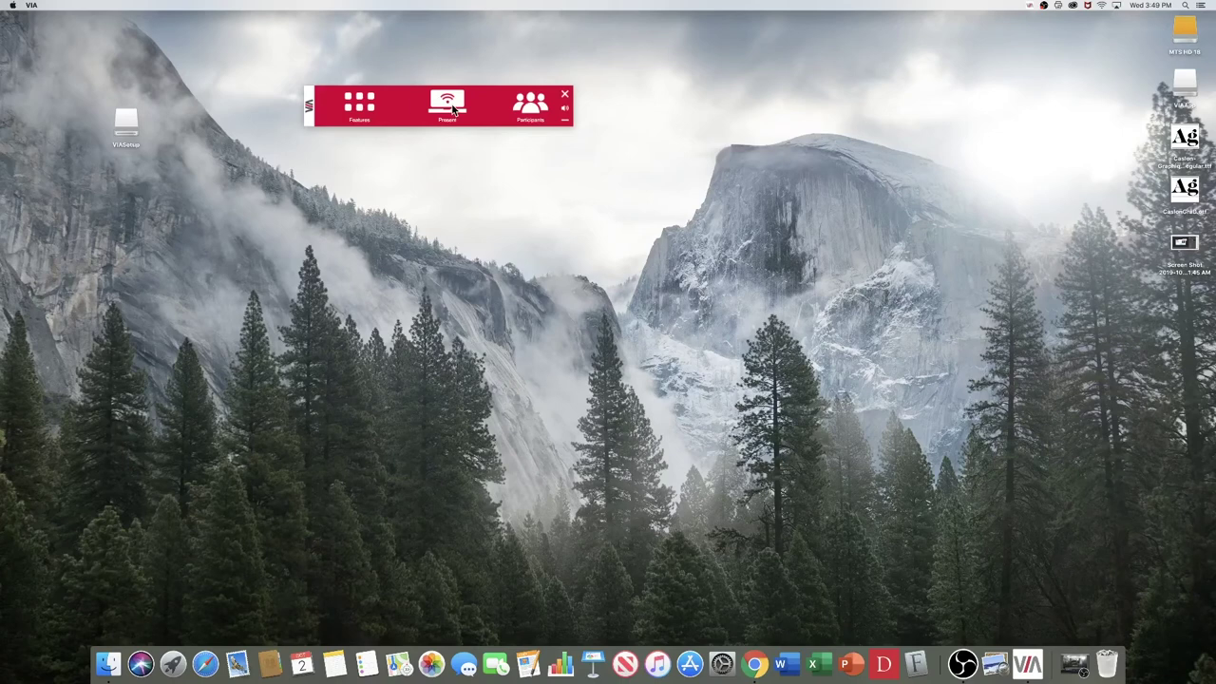
Step: Present the screen to the classroom room briefly, then stop presenting
{"action": "left_click", "coordinate": [453, 108]}
{"action": "left_click", "coordinate": [453, 102]}
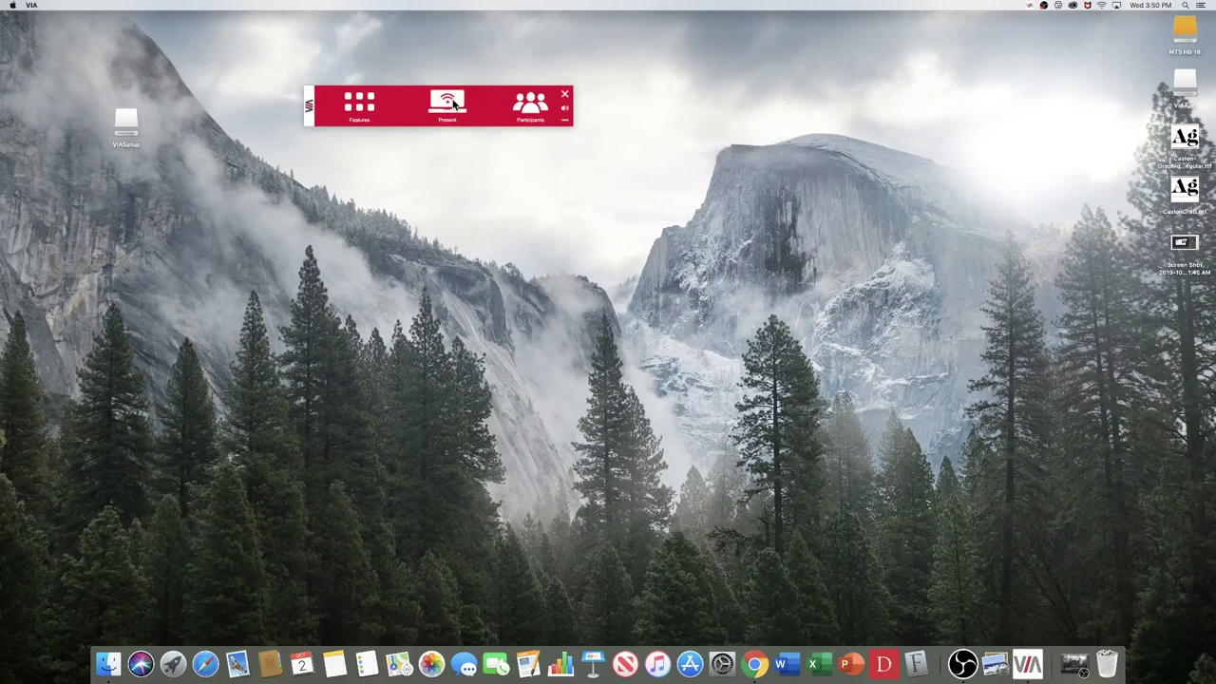